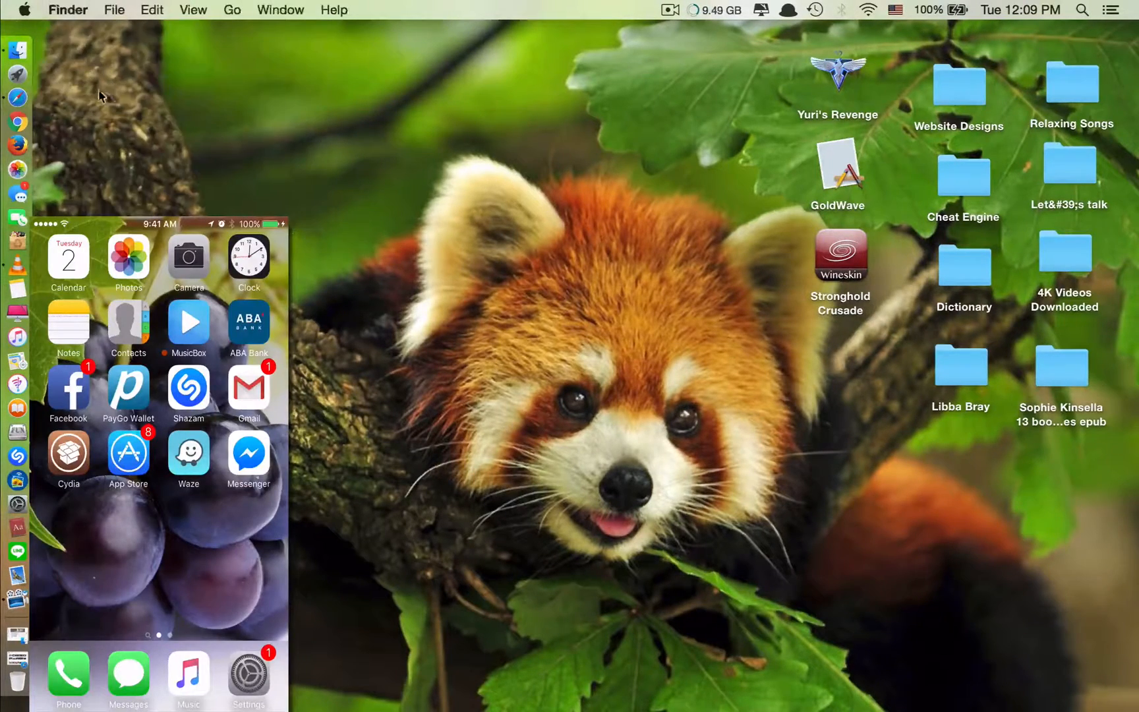
Show Finder's AirDrop view and turn on Bluetooth so nearby devices appear
{"action": "left_click", "coordinate": [17, 49]}
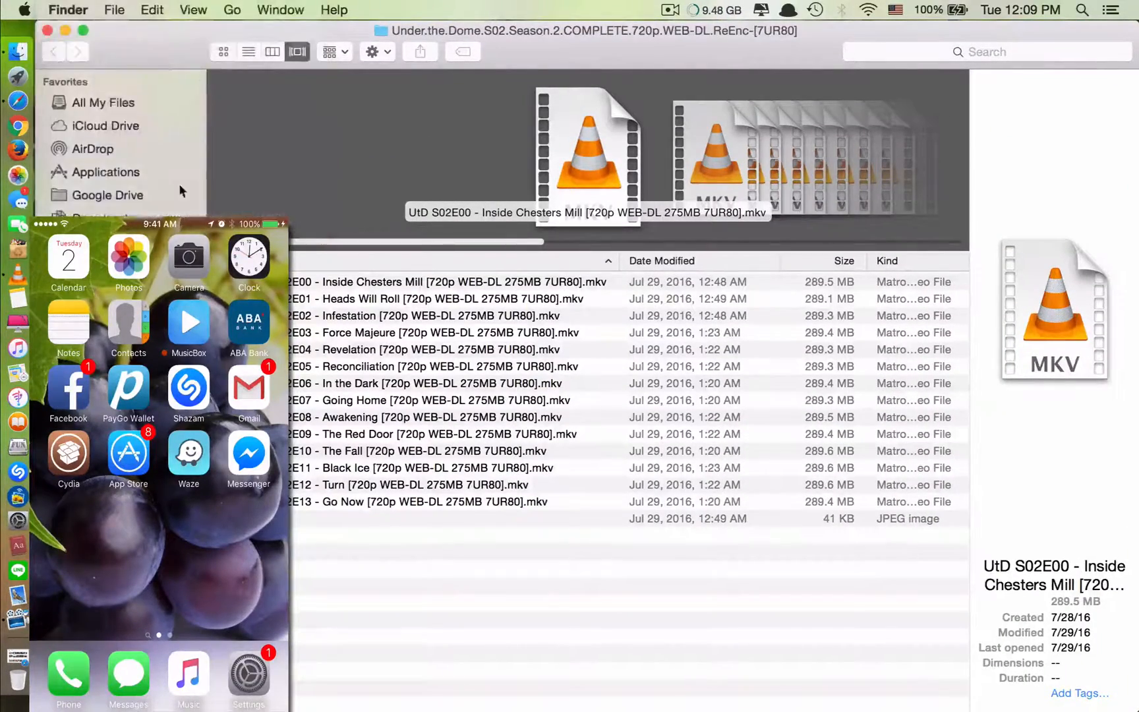
{"action": "left_click", "coordinate": [96, 153]}
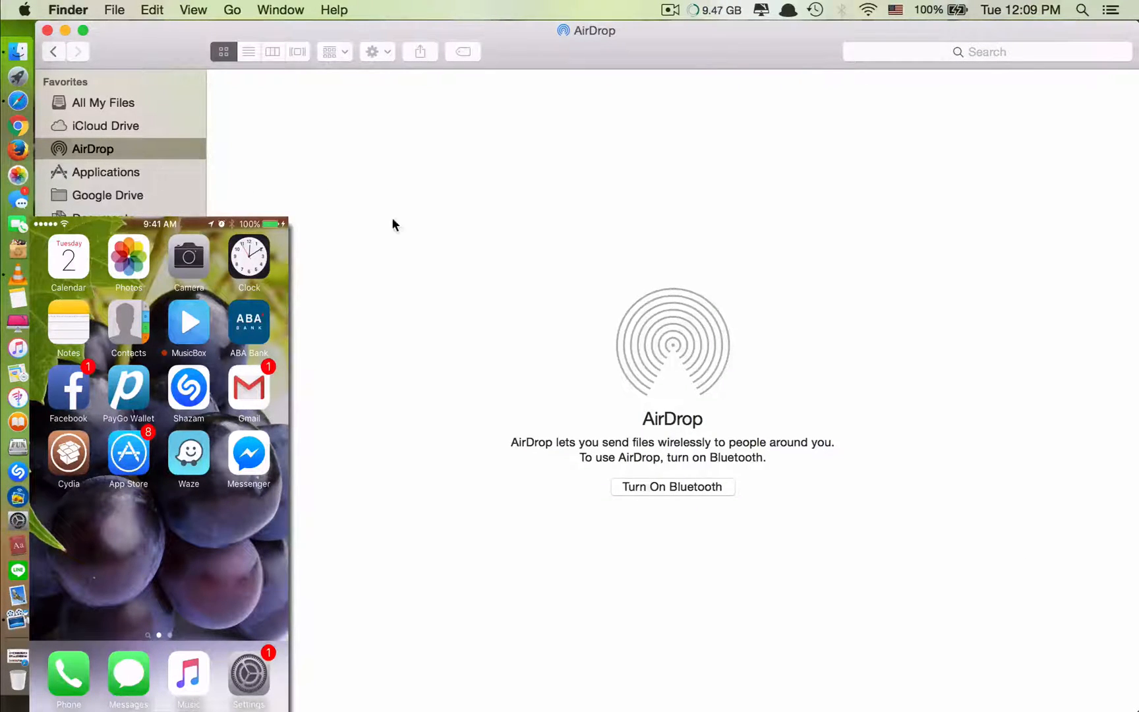
{"action": "left_click", "coordinate": [696, 486]}
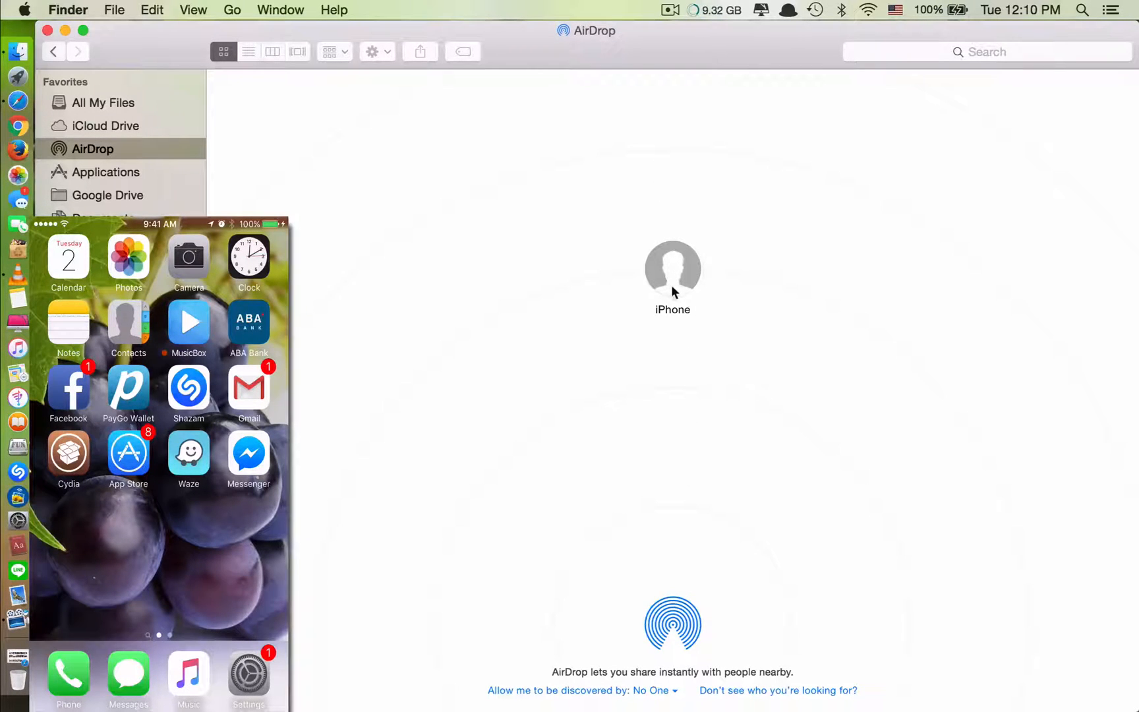
Unzoom the AirDrop window and move it to the top-left, revealing the desktop folders
{"action": "double_click", "coordinate": [693, 43]}
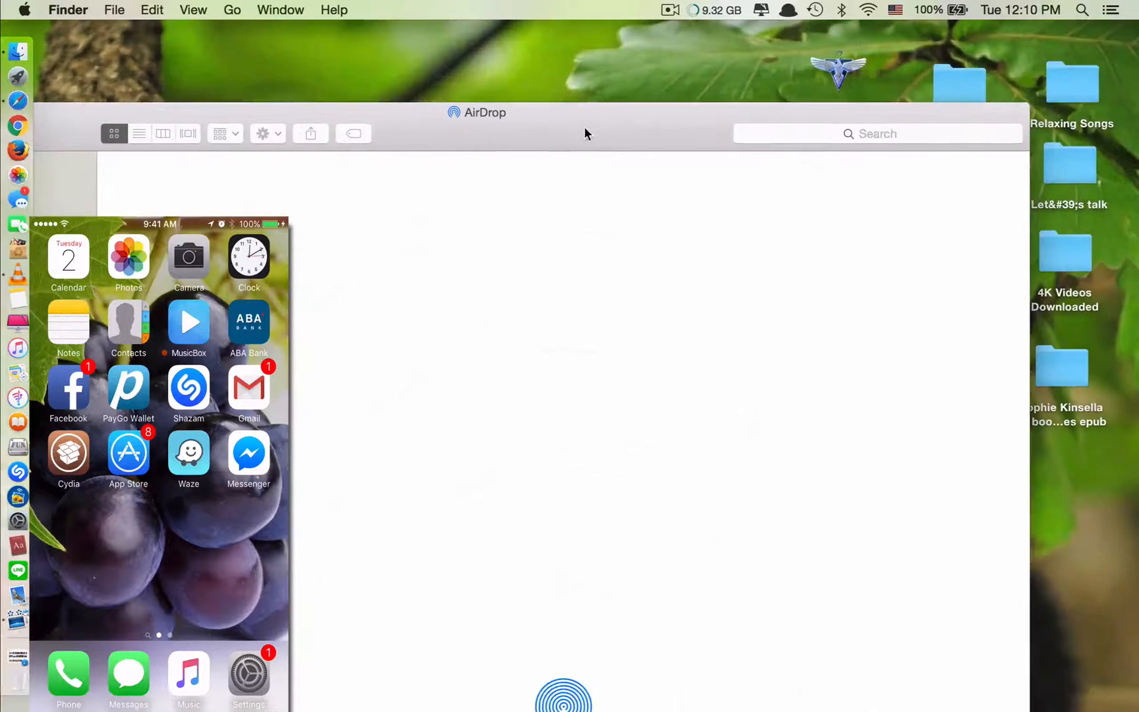
{"action": "double_click", "coordinate": [587, 125]}
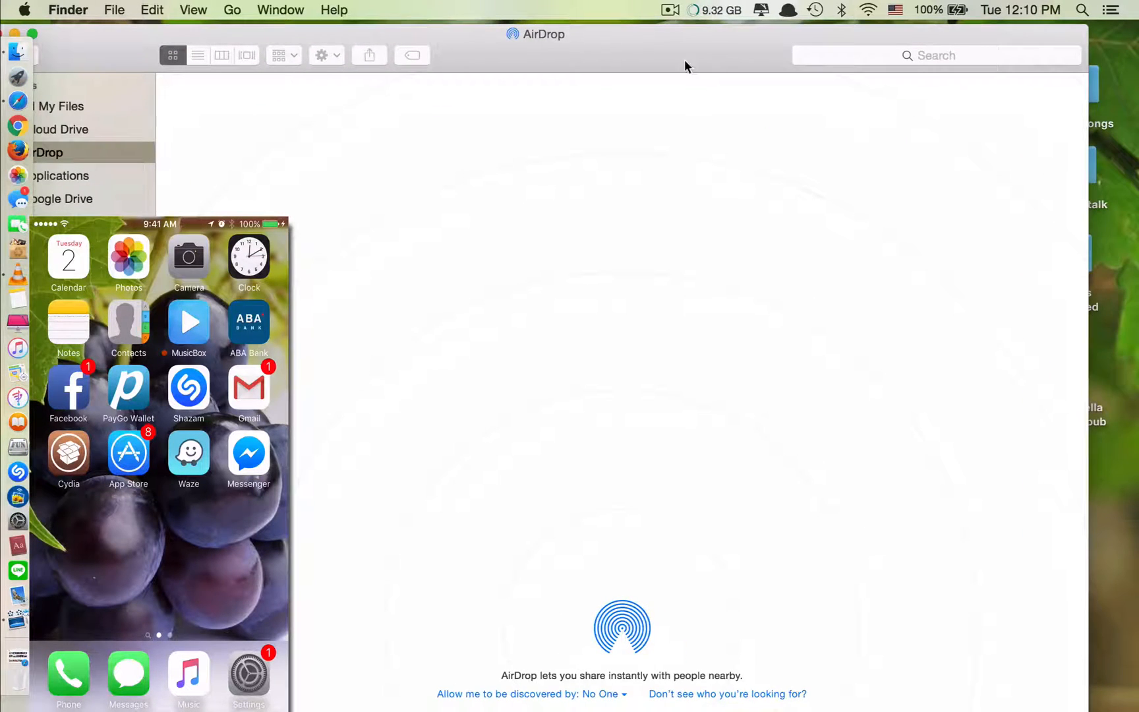
{"action": "left_click_drag", "start_coordinate": [681, 58], "coordinate": [572, 70]}
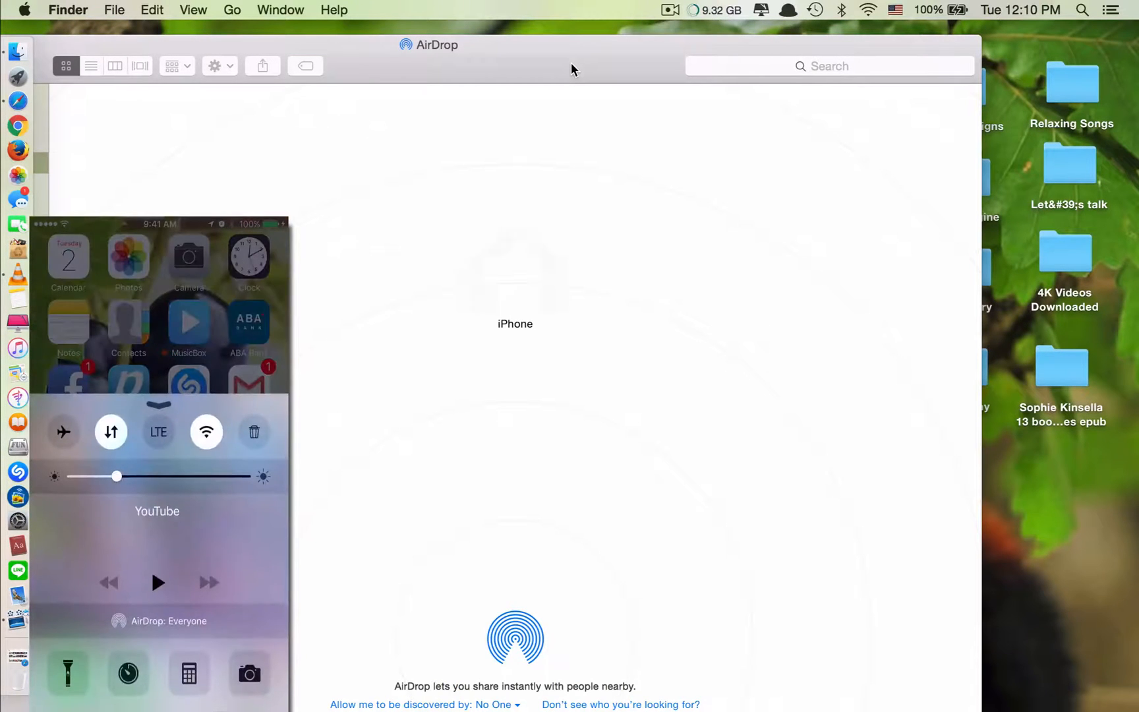
{"action": "left_click_drag", "start_coordinate": [573, 68], "coordinate": [495, 120]}
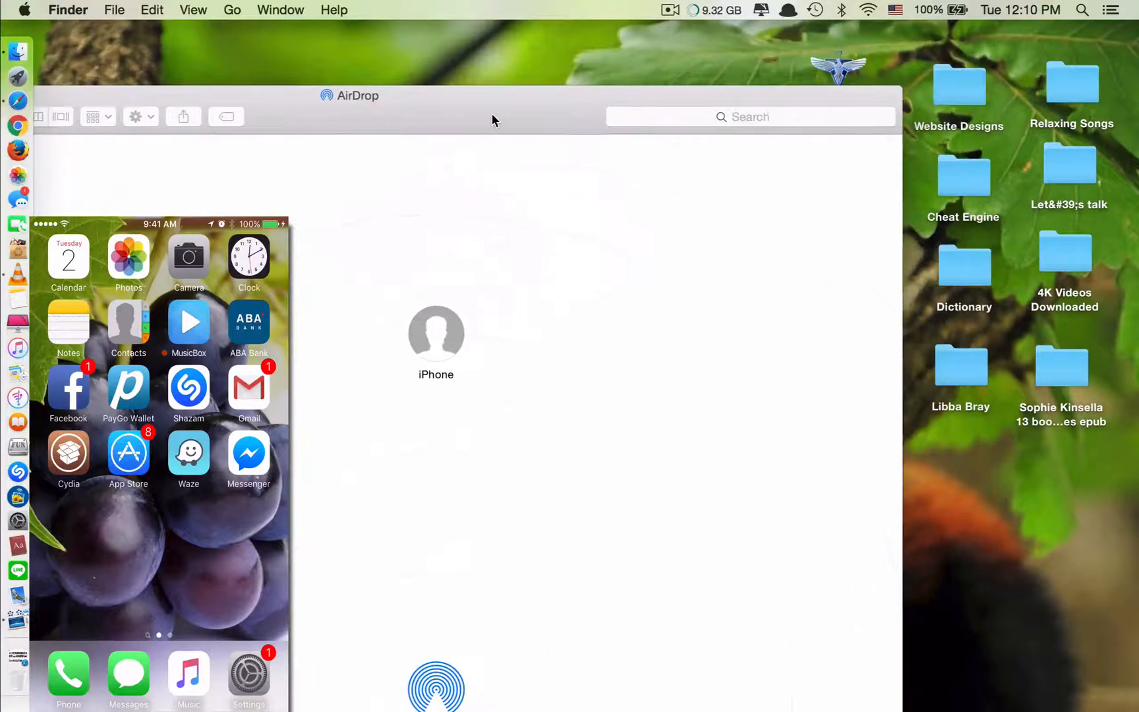
{"action": "left_click_drag", "start_coordinate": [573, 86], "coordinate": [445, 22]}
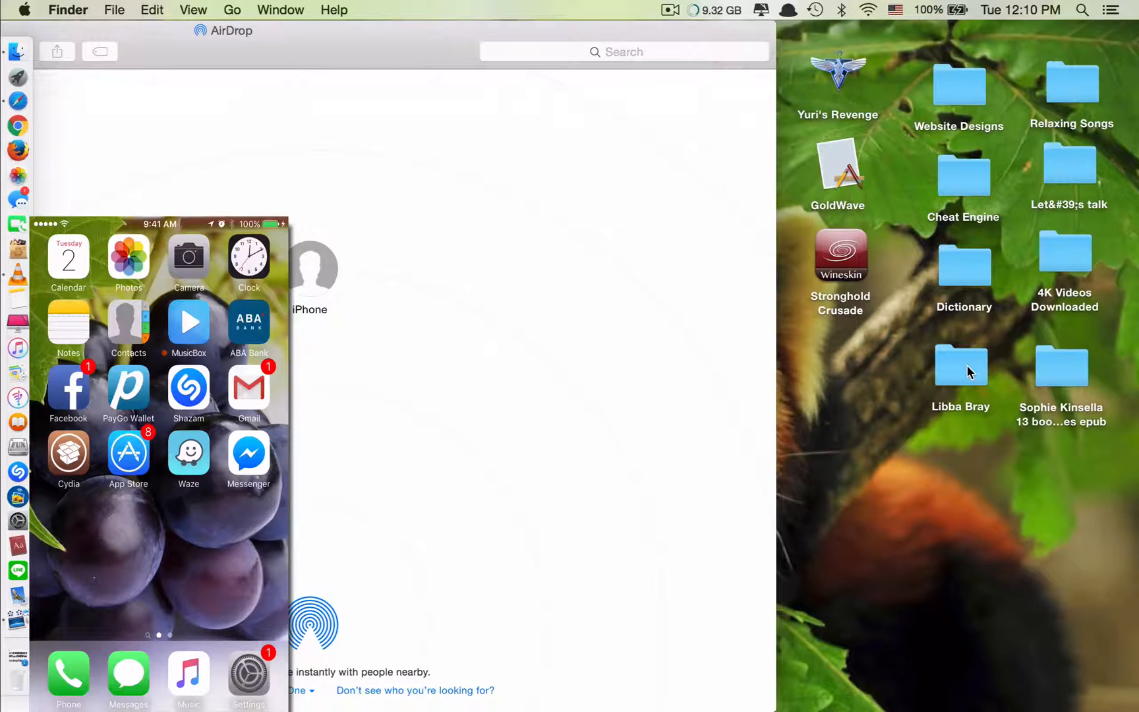
Select all six EPUB files in the Libba Bray folder and carry them toward the iPhone recipient
{"action": "double_click", "coordinate": [966, 366]}
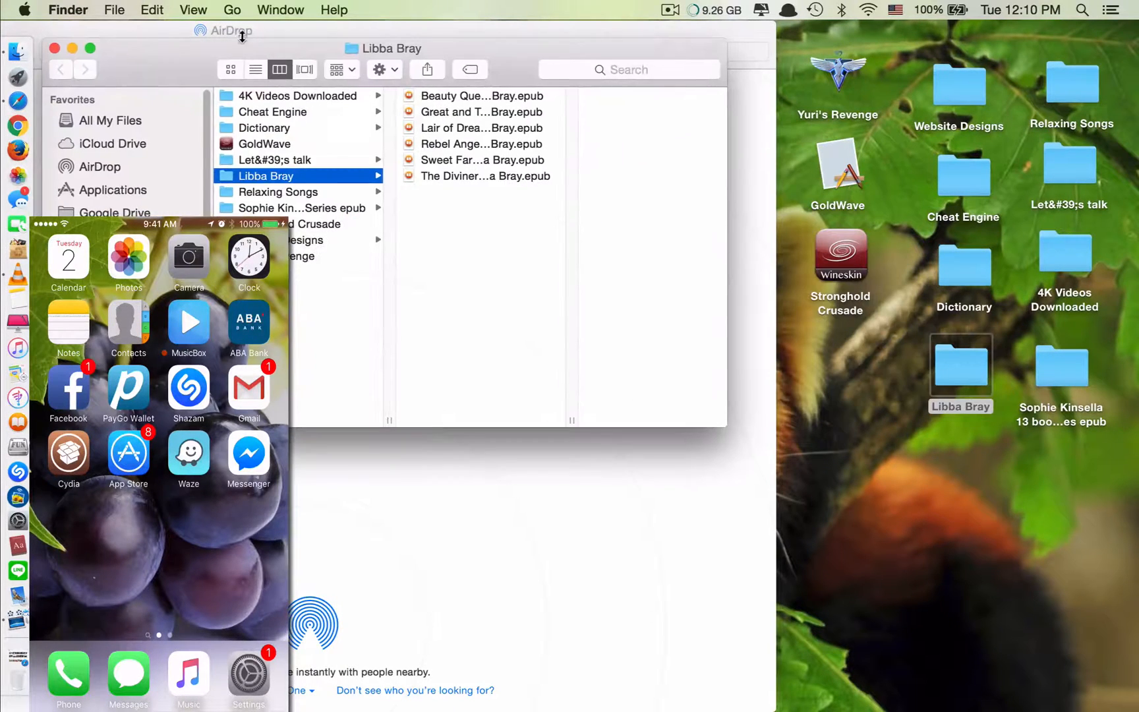
{"action": "left_click_drag", "start_coordinate": [186, 77], "coordinate": [711, 349]}
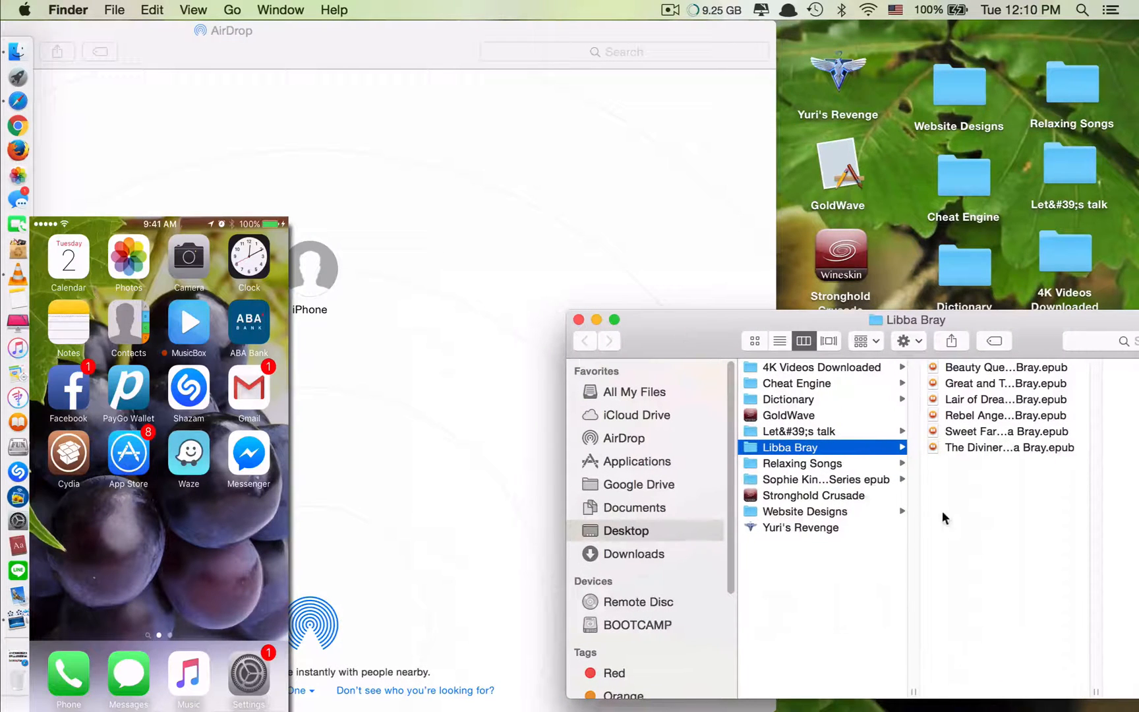
{"action": "left_click_drag", "start_coordinate": [1002, 530], "coordinate": [958, 347]}
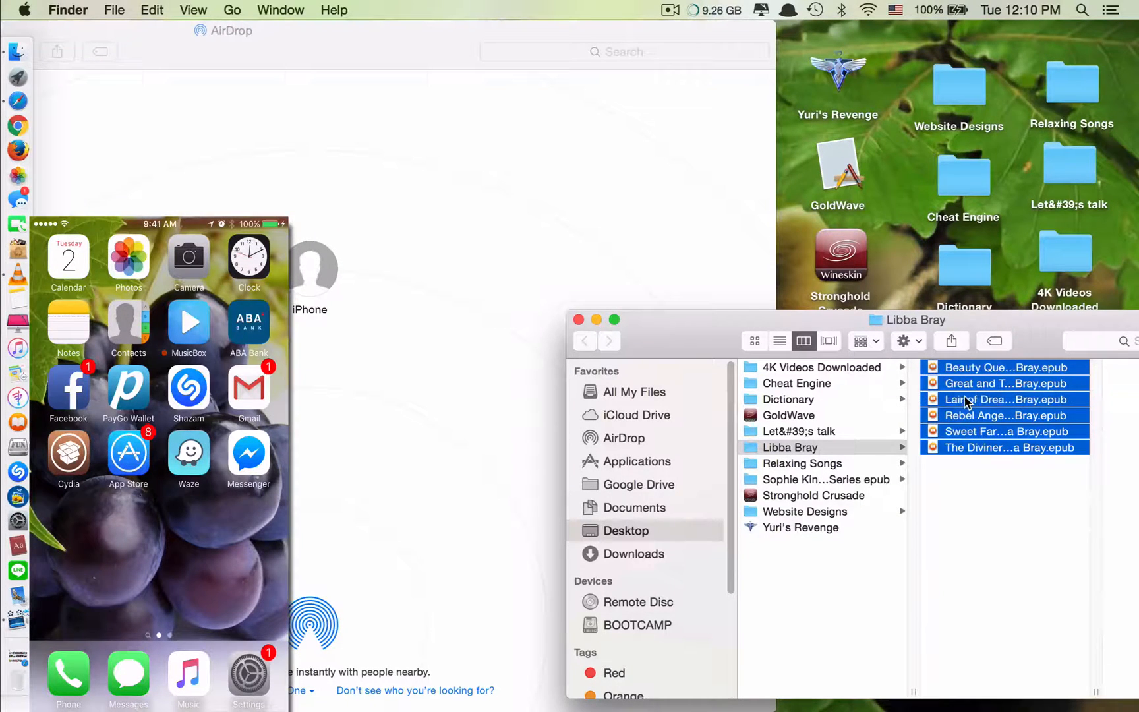
{"action": "mouse_move", "coordinate": [960, 417]}
{"action": "left_mouse_down"}
{"action": "mouse_move", "coordinate": [480, 266]}
{"action": "mouse_move", "coordinate": [303, 283]}
{"action": "left_mouse_up"}
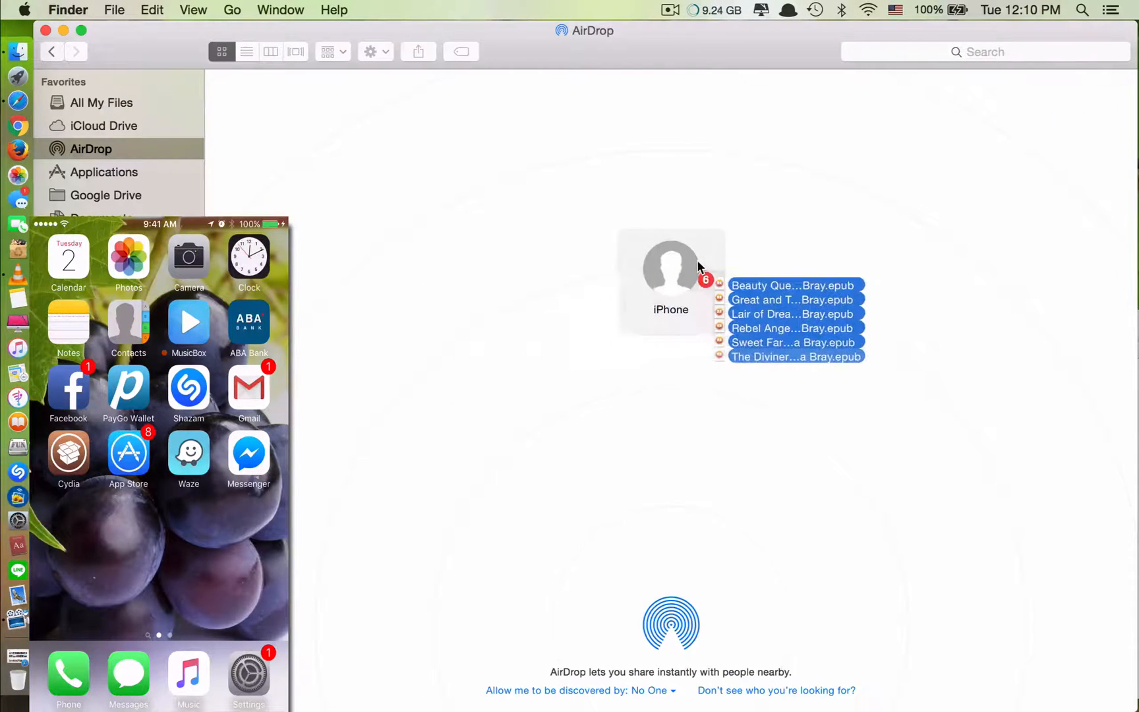
Drop the six Libba Bray EPUB files on the iPhone to send them over AirDrop
{"action": "left_click_drag", "start_coordinate": [303, 283], "coordinate": [677, 267]}
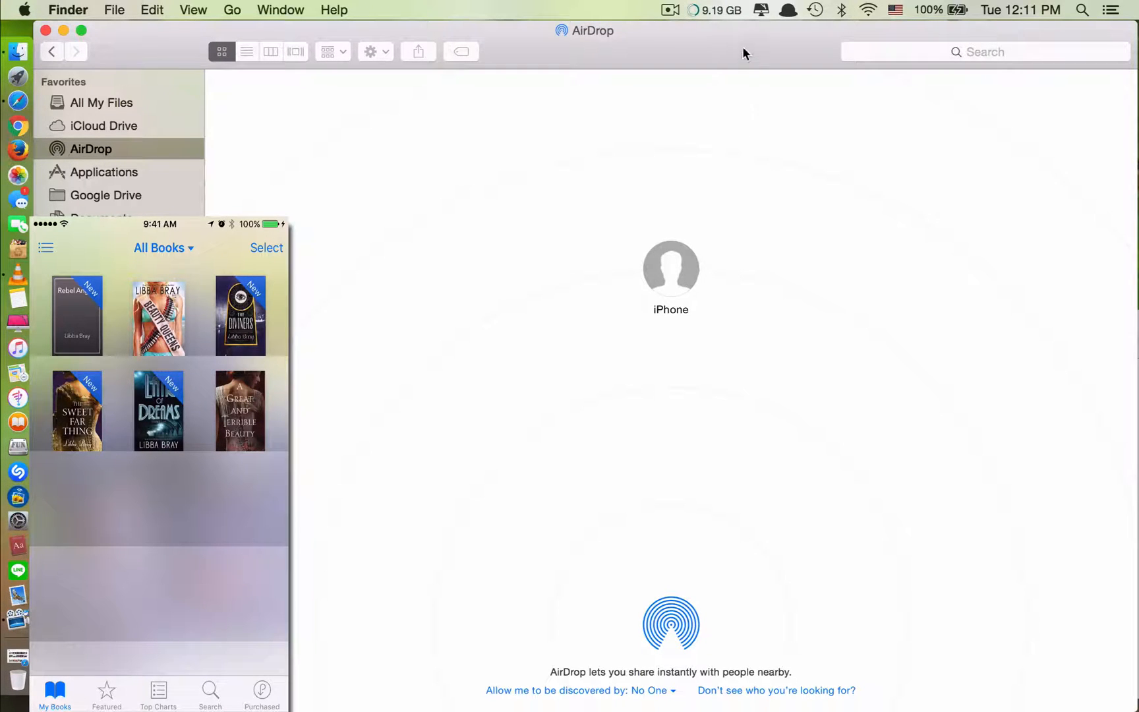
Close the Libba Bray window and show the Sophie Kinsella collection folder beside AirDrop
{"action": "mouse_move", "coordinate": [992, 331]}
{"action": "left_mouse_down"}
{"action": "mouse_move", "coordinate": [1022, 318]}
{"action": "mouse_move", "coordinate": [936, 199]}
{"action": "left_mouse_up"}
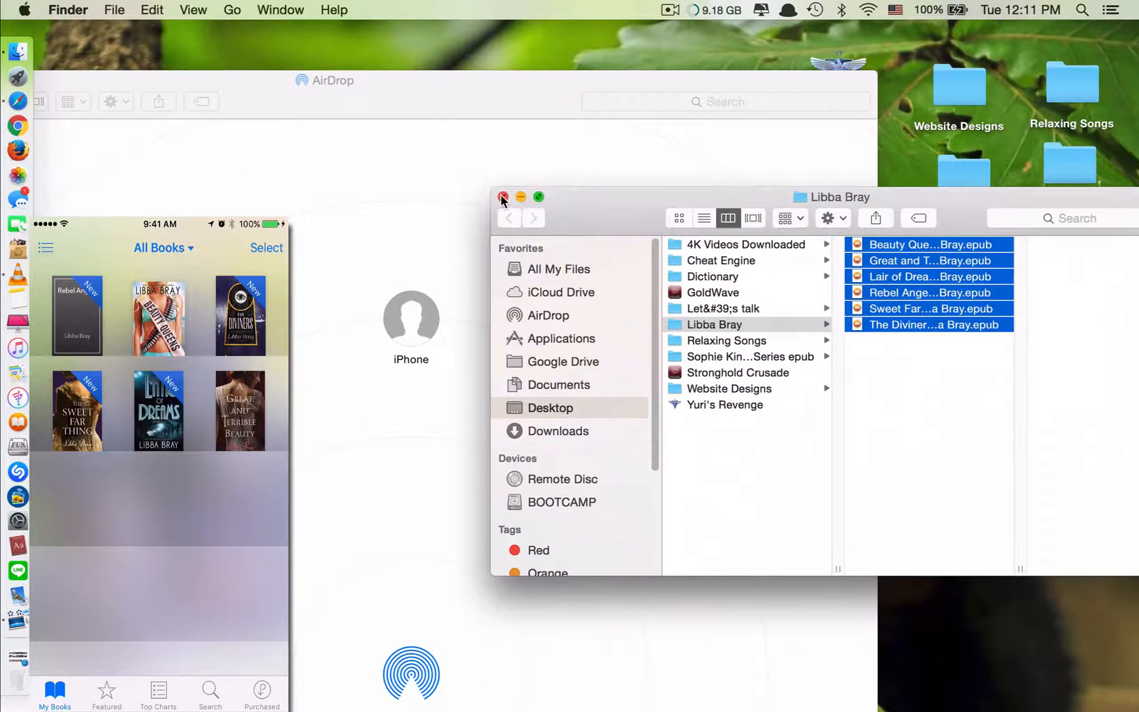
{"action": "left_click", "coordinate": [504, 198]}
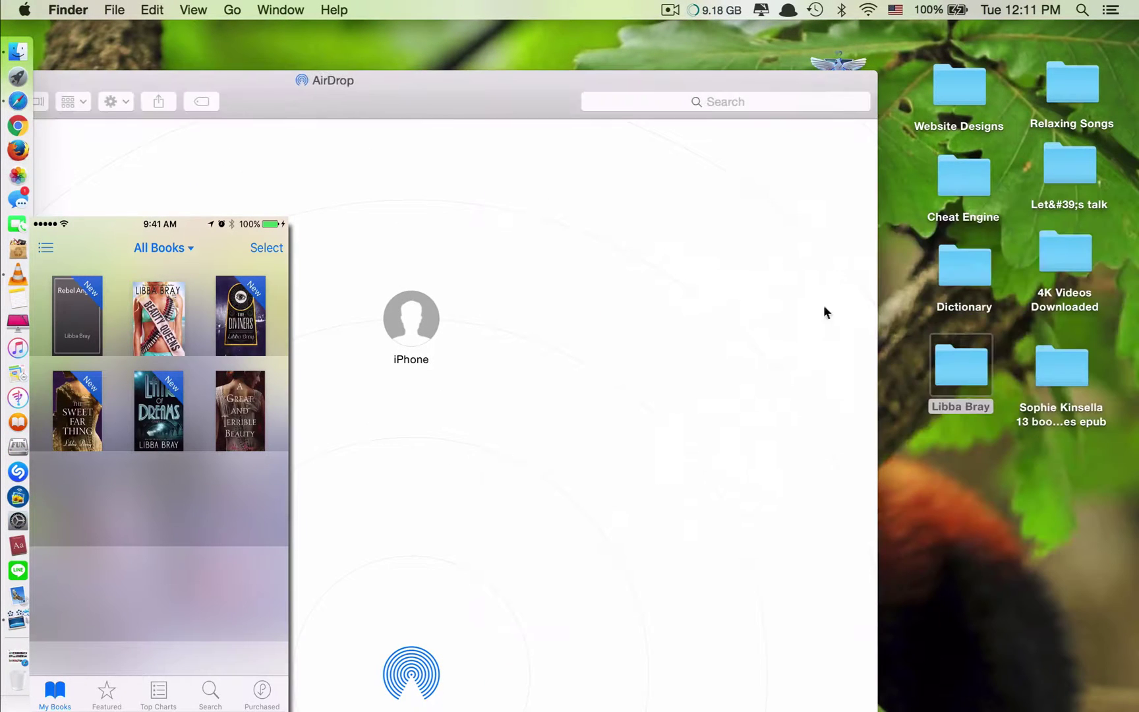
{"action": "double_click", "coordinate": [1059, 379]}
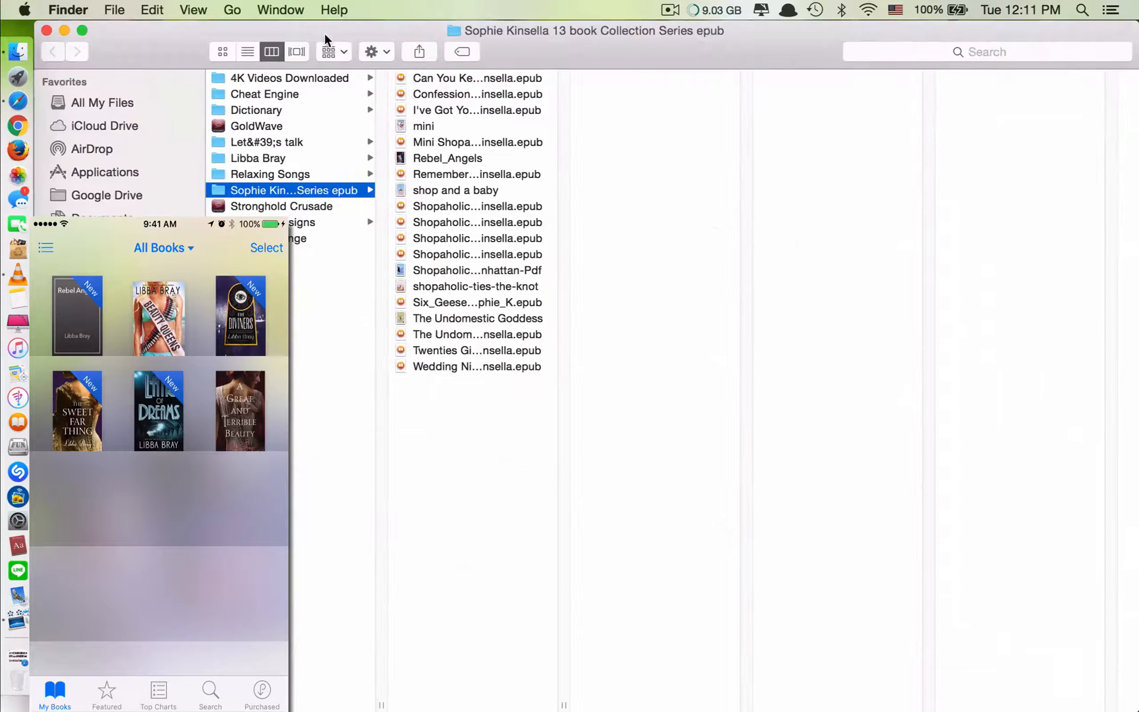
{"action": "left_click_drag", "start_coordinate": [328, 37], "coordinate": [910, 107]}
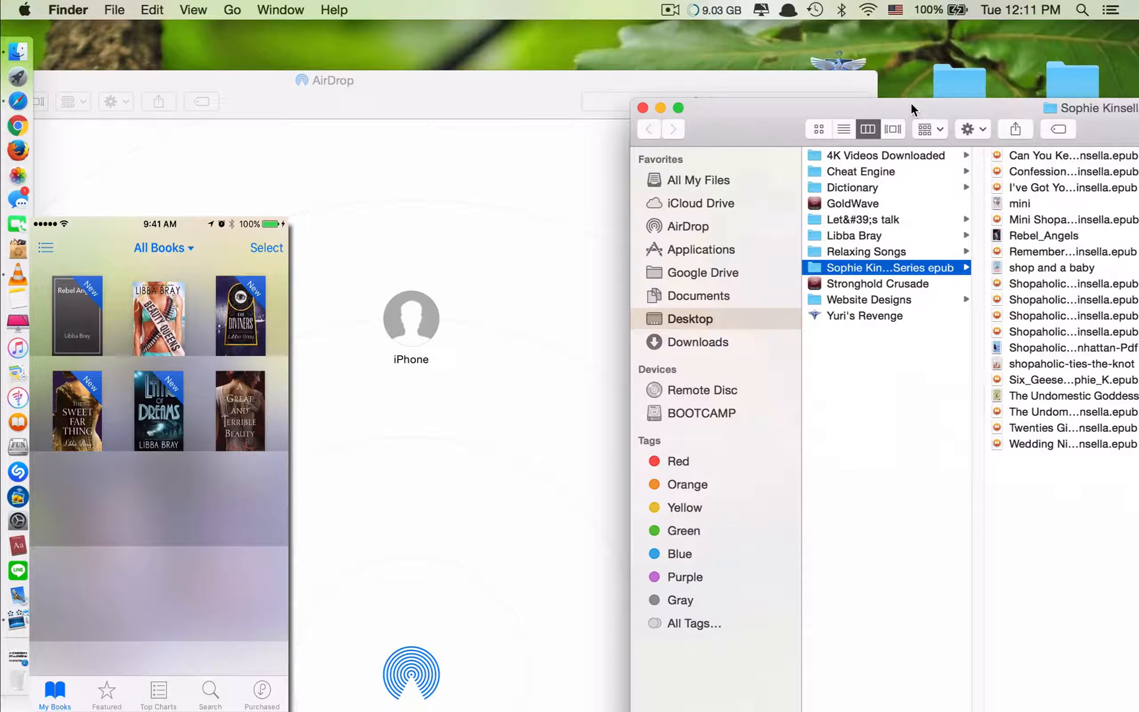
{"action": "left_click_drag", "start_coordinate": [1000, 104], "coordinate": [698, 155]}
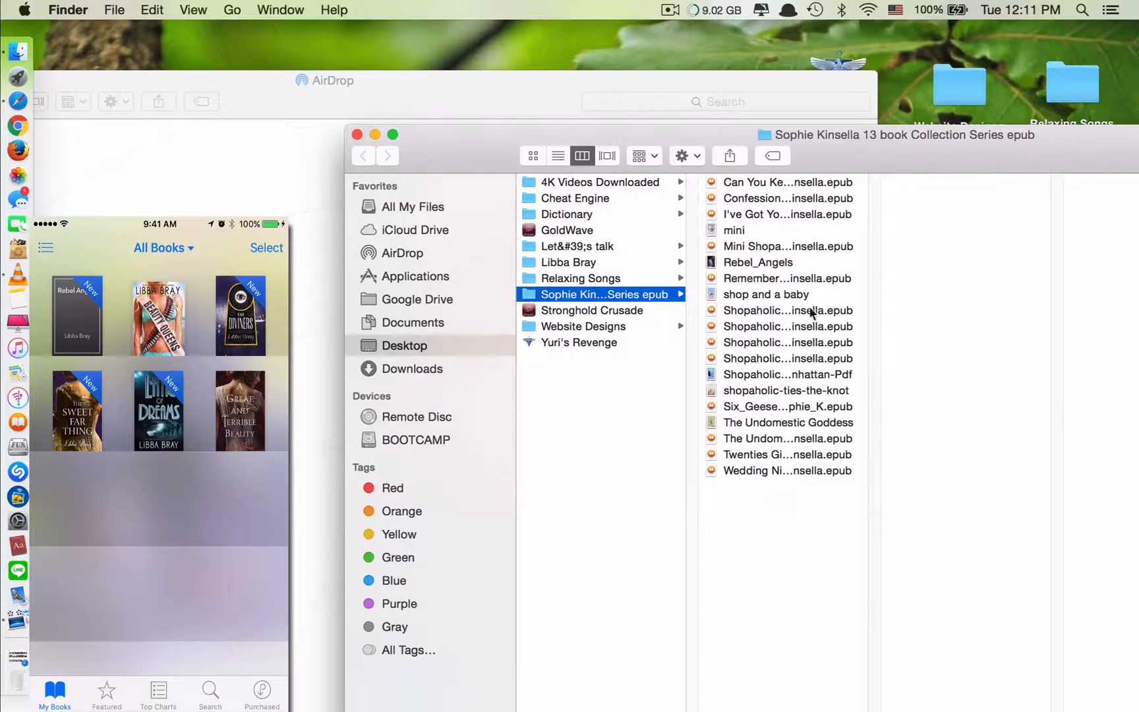
Arrange the Sophie Kinsella folder's files by Kind
{"action": "right_click", "coordinate": [775, 533]}
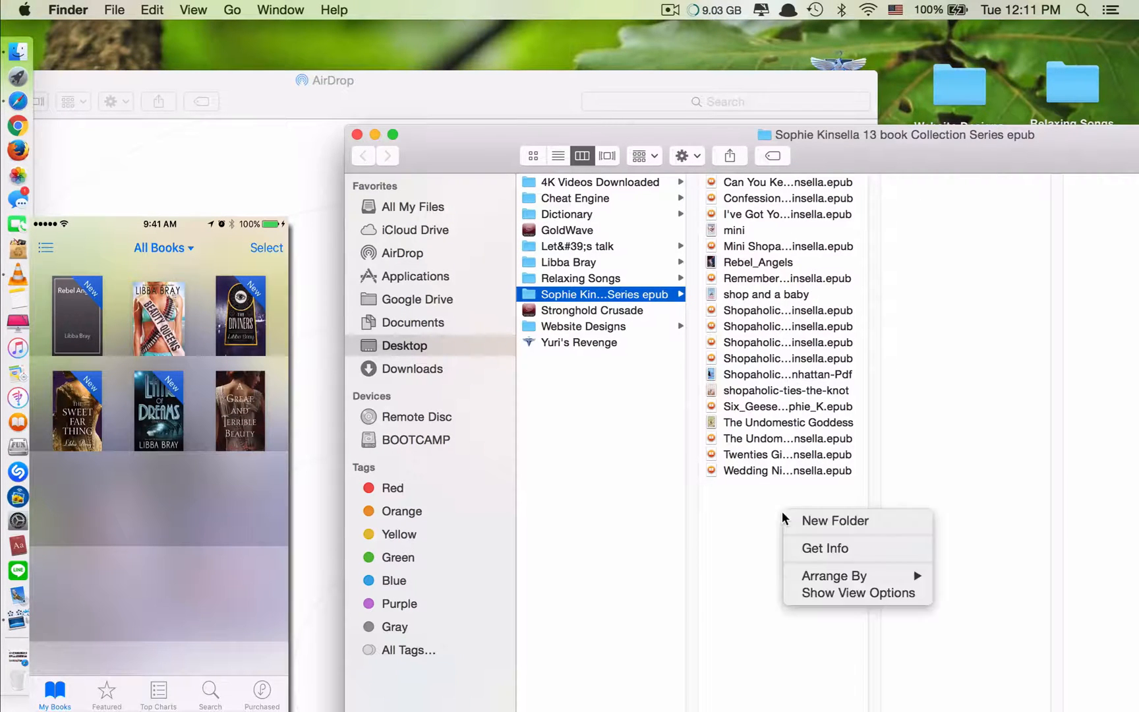
{"action": "left_click", "coordinate": [686, 147]}
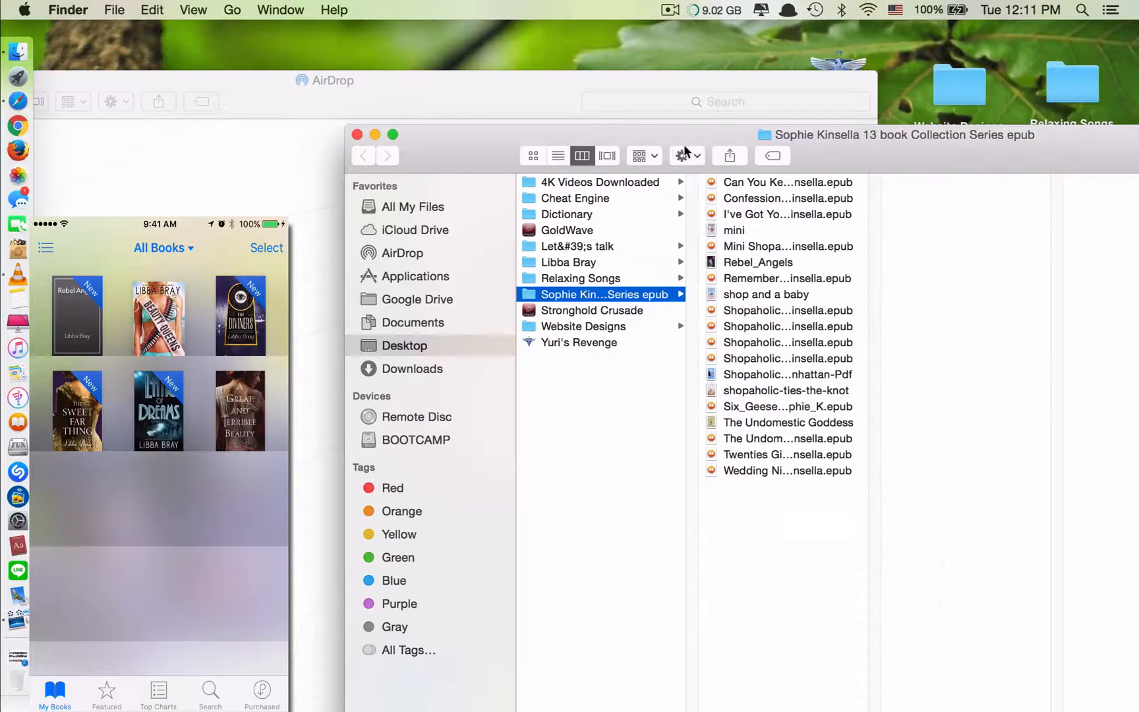
{"action": "left_click", "coordinate": [685, 158]}
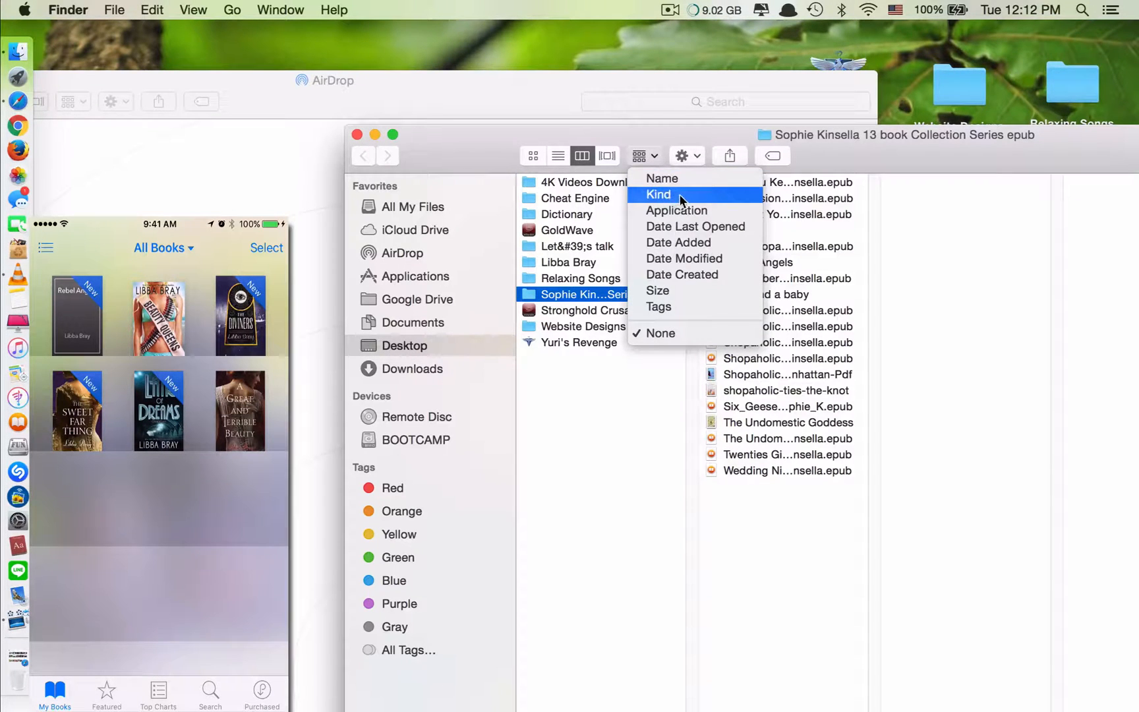
{"action": "left_click", "coordinate": [660, 195]}
Select all 13 Sophie Kinsella EPUB documents and send them to the iPhone over AirDrop
{"action": "left_click_drag", "start_coordinate": [865, 402], "coordinate": [791, 206]}
{"action": "left_click_drag", "start_coordinate": [559, 134], "coordinate": [826, 93]}
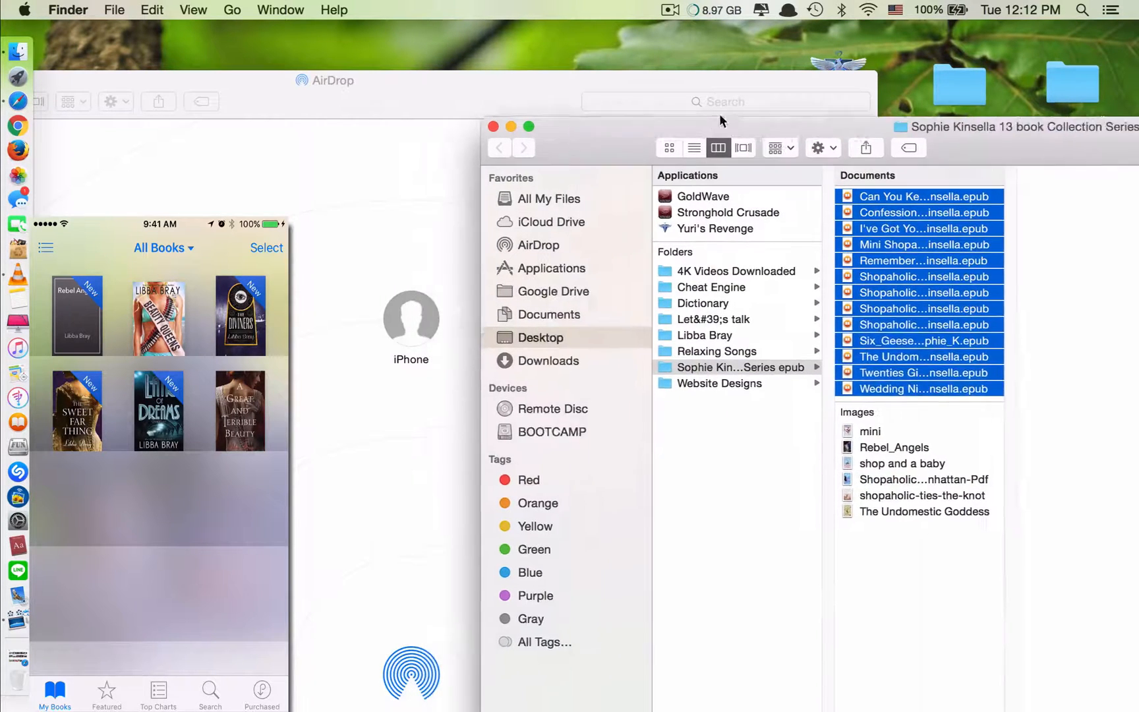
{"action": "mouse_move", "coordinate": [1037, 176]}
{"action": "left_mouse_down"}
{"action": "mouse_move", "coordinate": [385, 329]}
{"action": "mouse_move", "coordinate": [464, 303]}
{"action": "mouse_move", "coordinate": [671, 276]}
{"action": "left_mouse_up"}
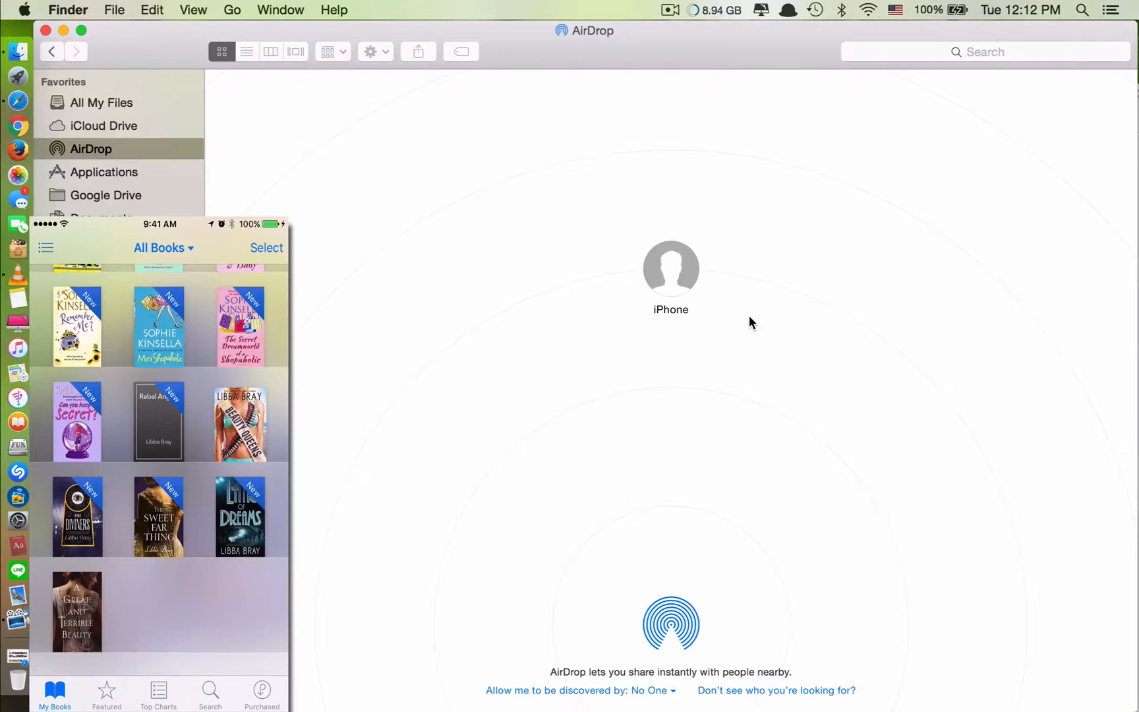
Show Launchpad with F4 and dismiss it again
{"action": "key", "text": "F4"}
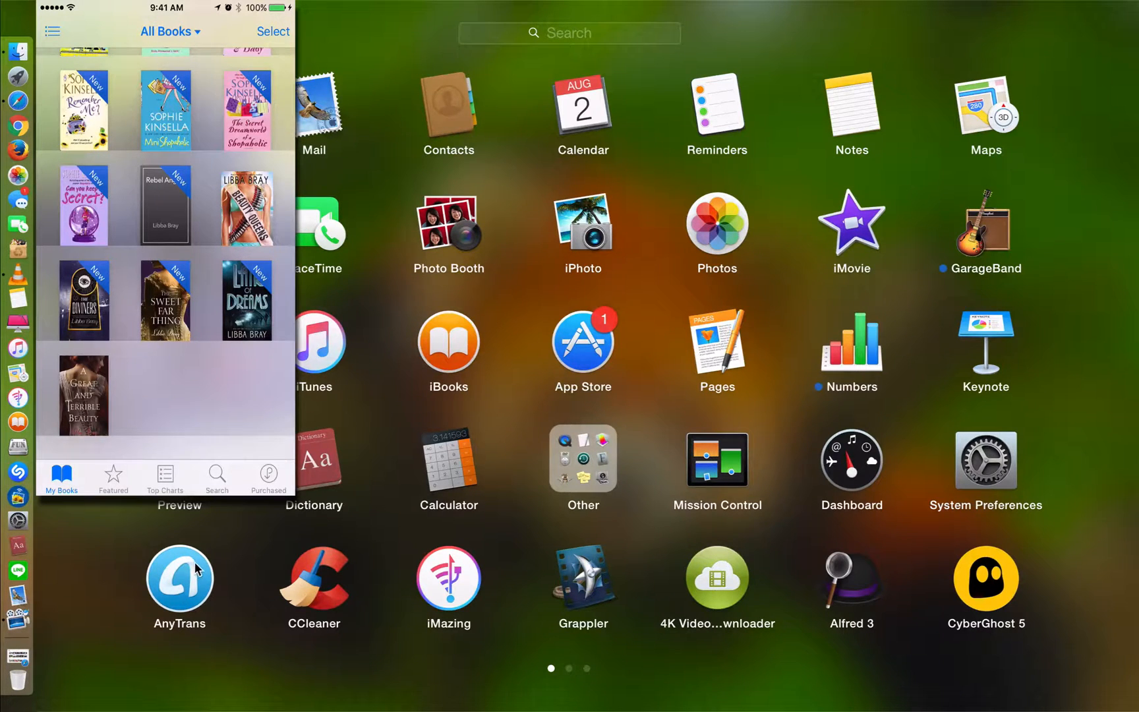
{"action": "left_click", "coordinate": [239, 543]}
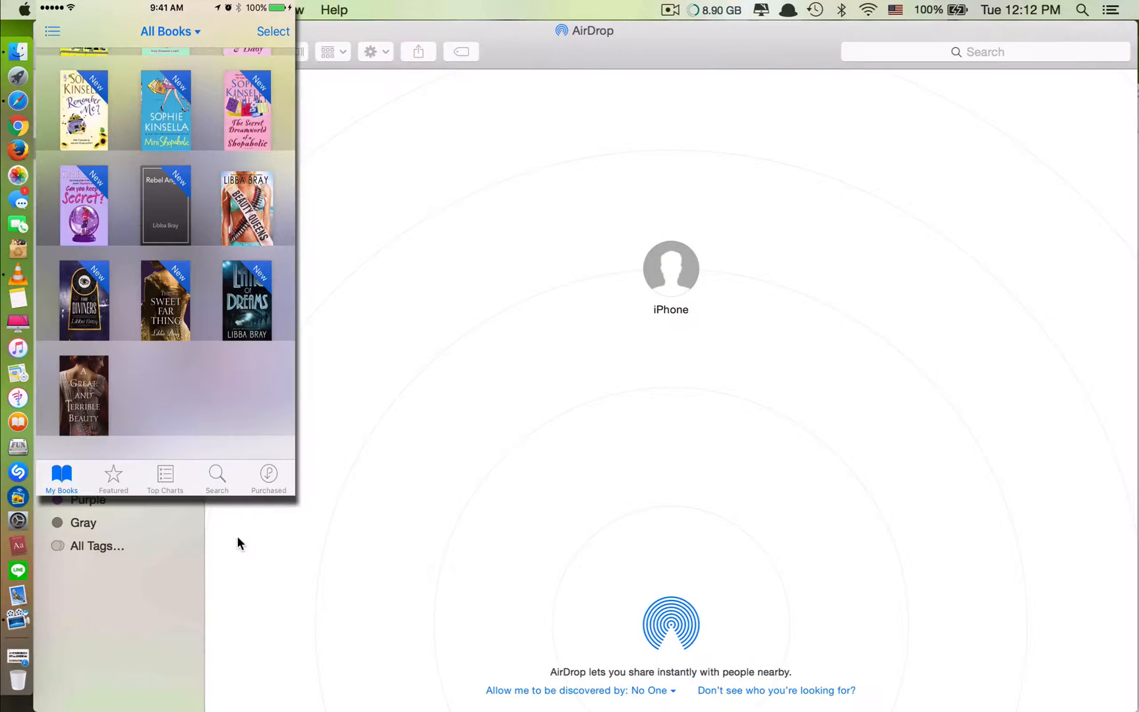